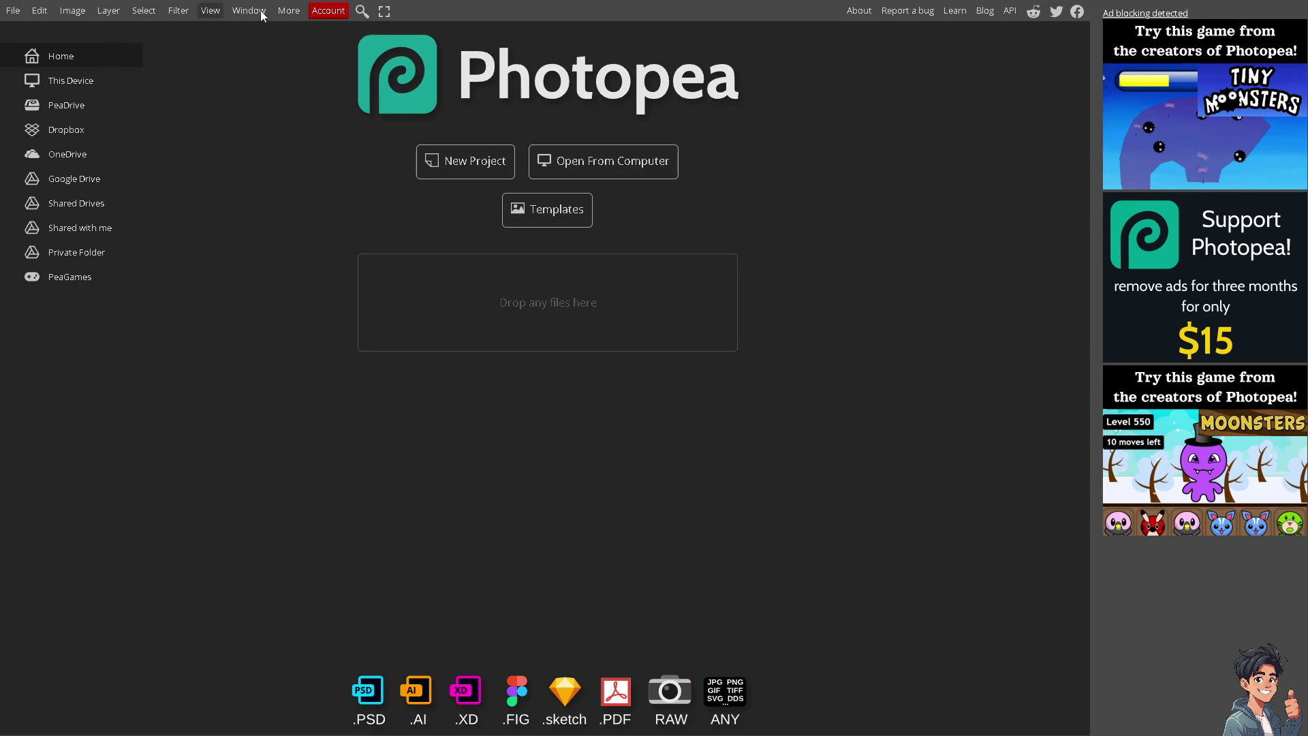
Dismiss the account login window and open How To Resize An Image.psd from the computer.
left_click(324, 12)
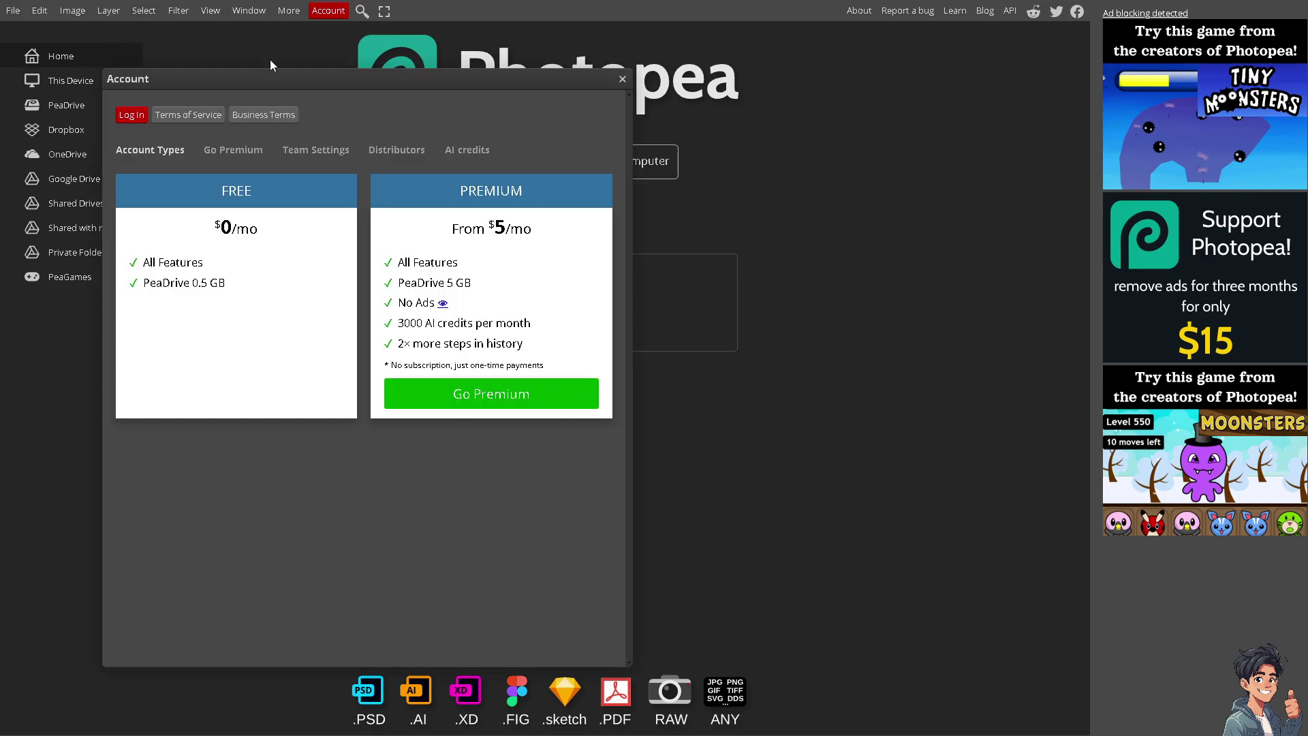
left_click(124, 114)
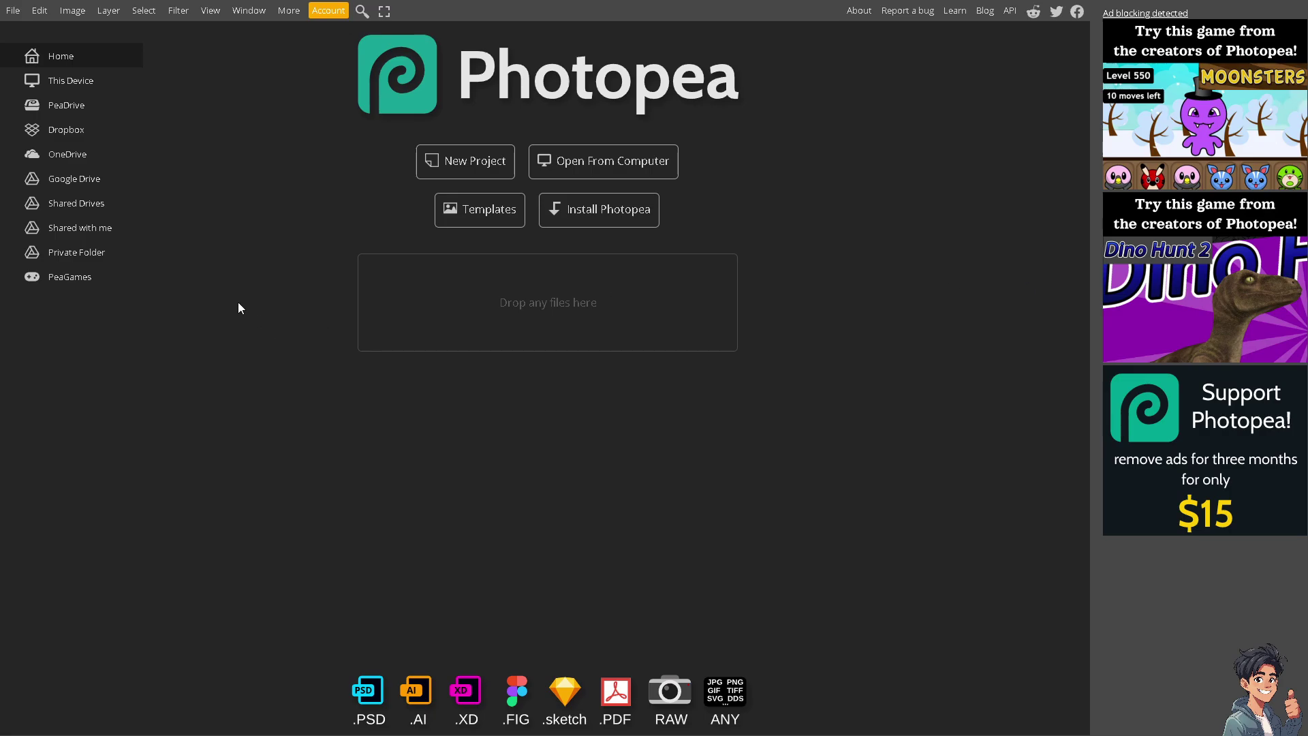
left_click(14, 11)
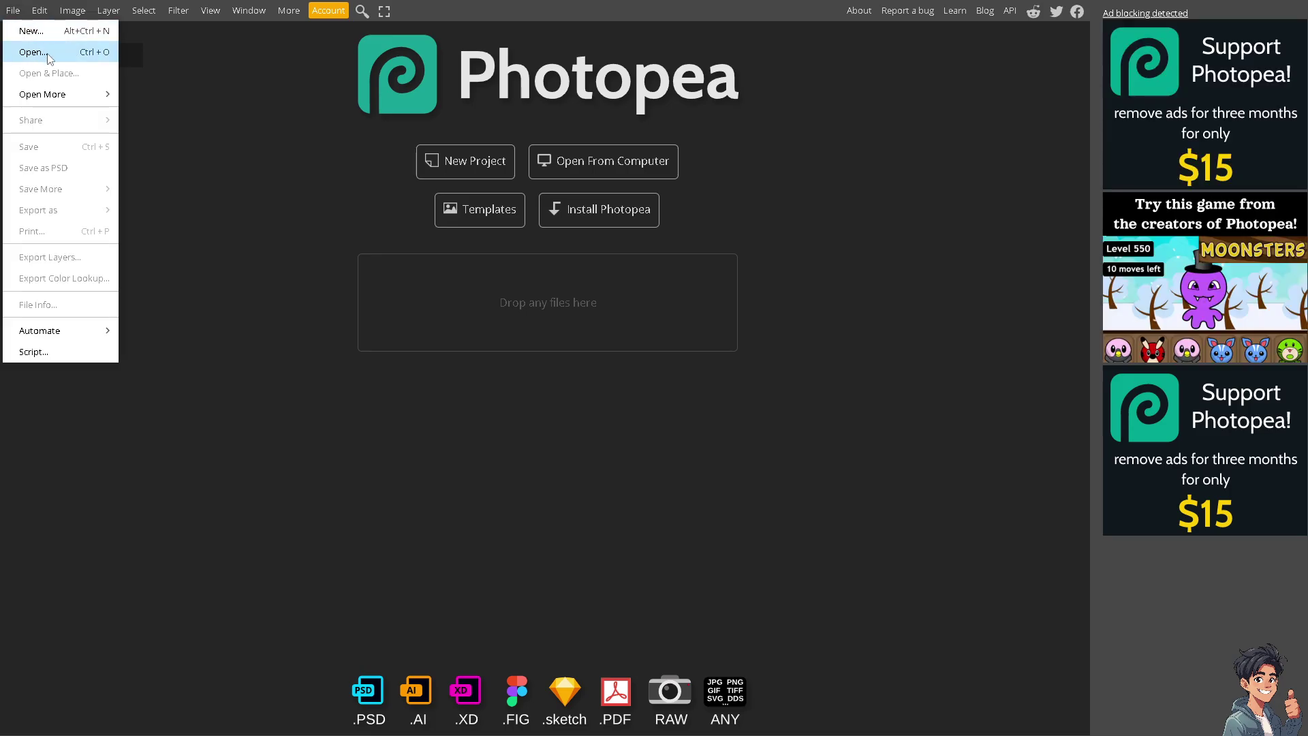
left_click(228, 71)
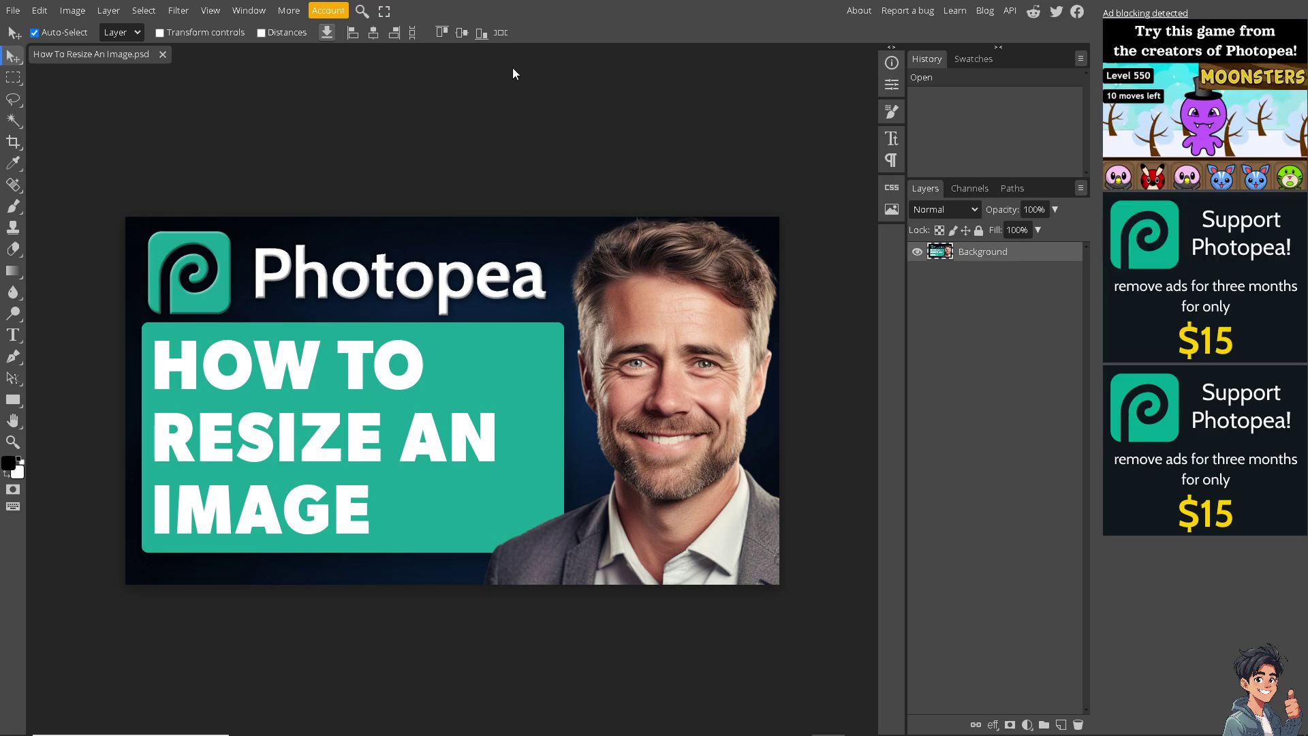
Free Transform the Background image down to about 59% and position it top-left.
left_click(39, 12)
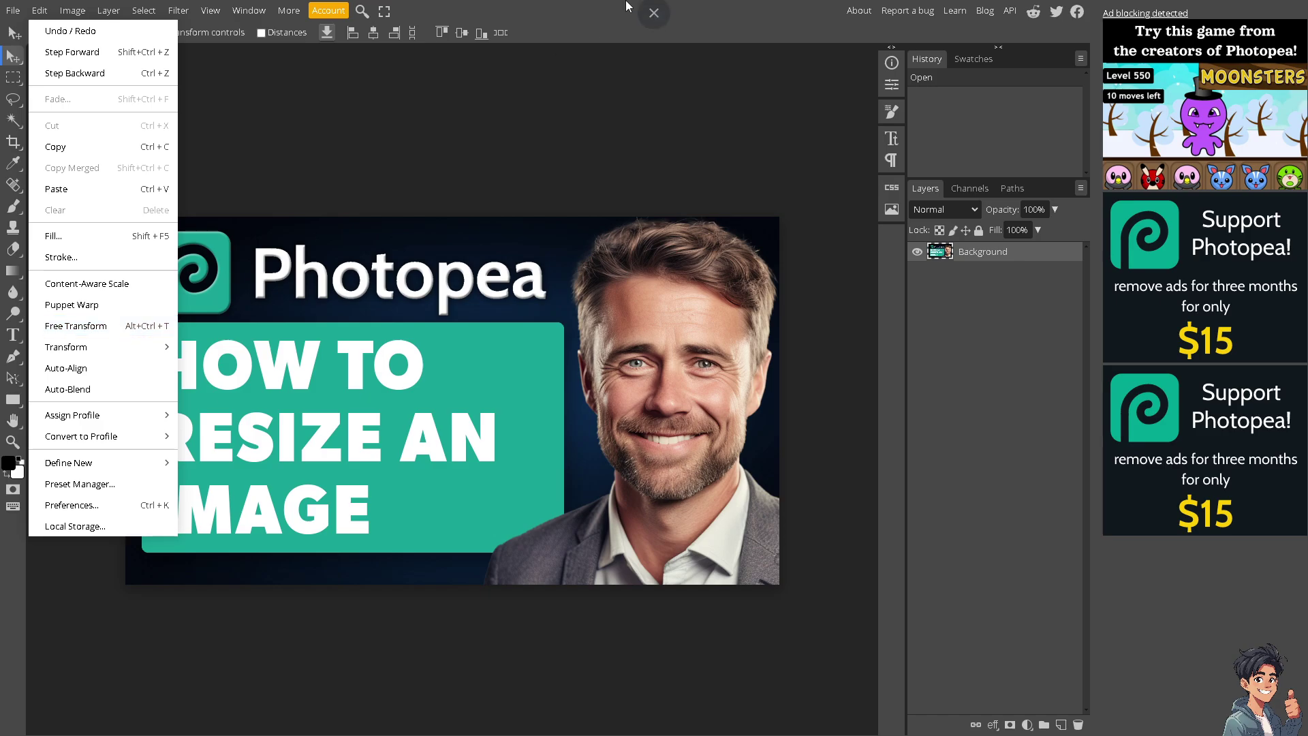
left_click(111, 330)
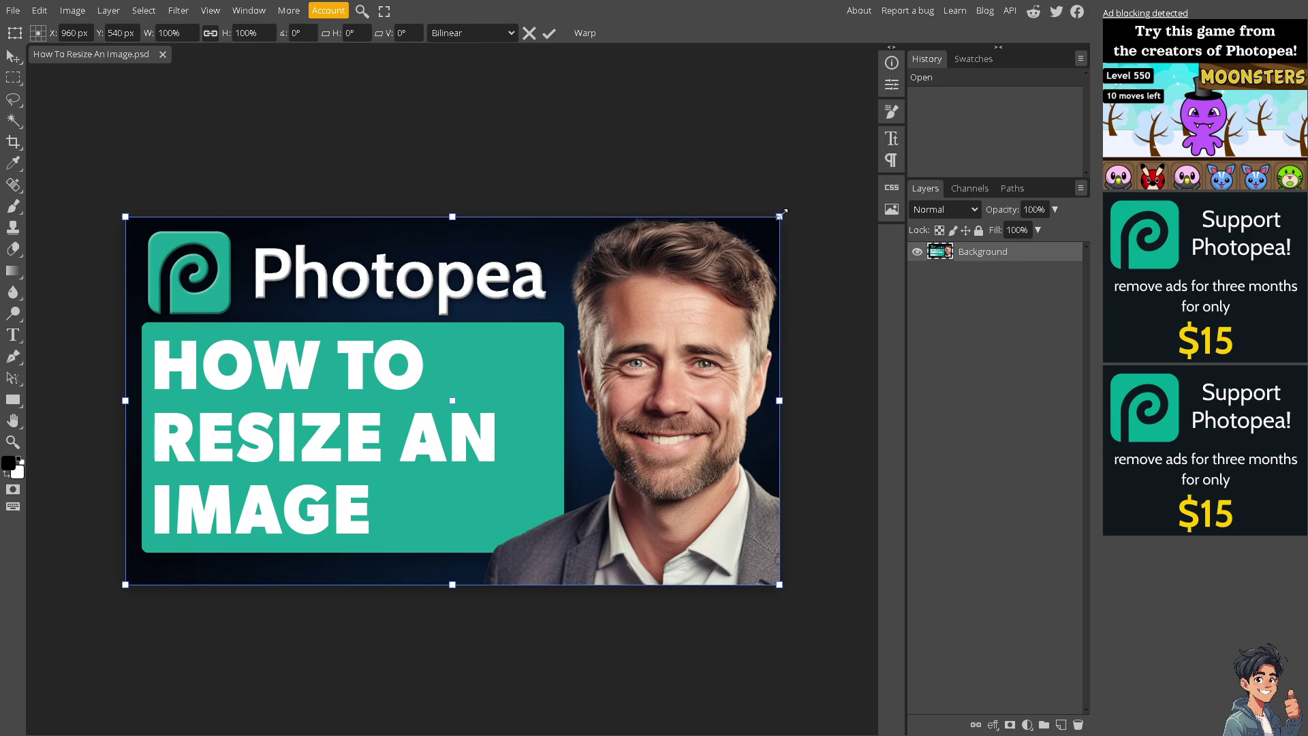
left_click_drag(781, 214, 577, 327)
left_click_drag(456, 385, 518, 293)
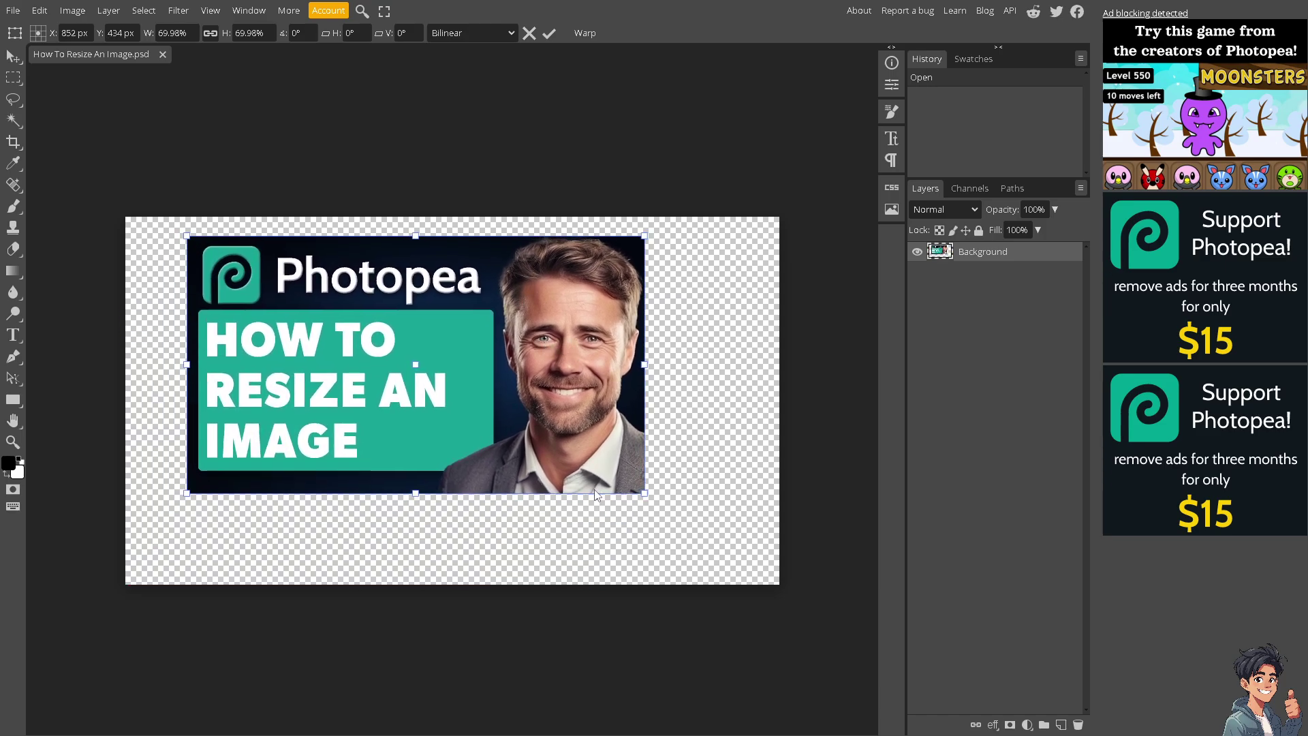
left_click_drag(634, 493, 586, 460)
left_click_drag(494, 351, 444, 333)
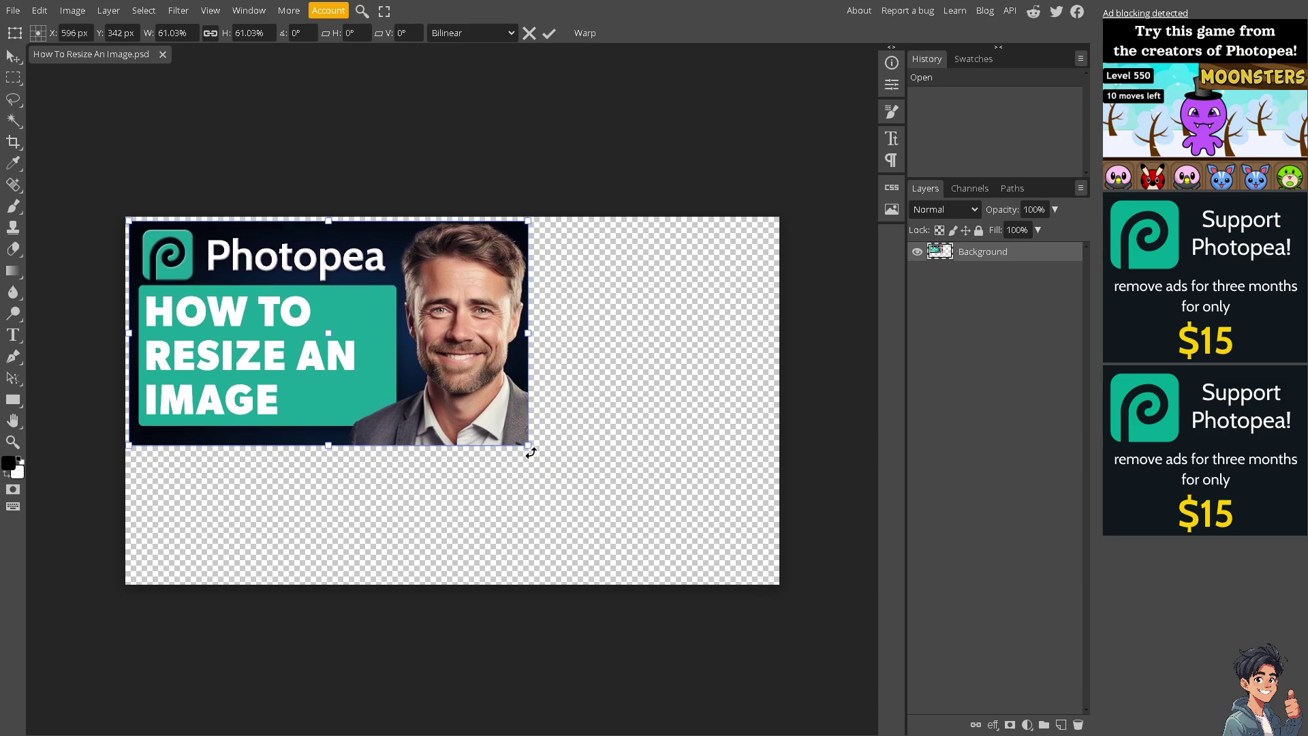
left_click_drag(529, 445, 515, 437)
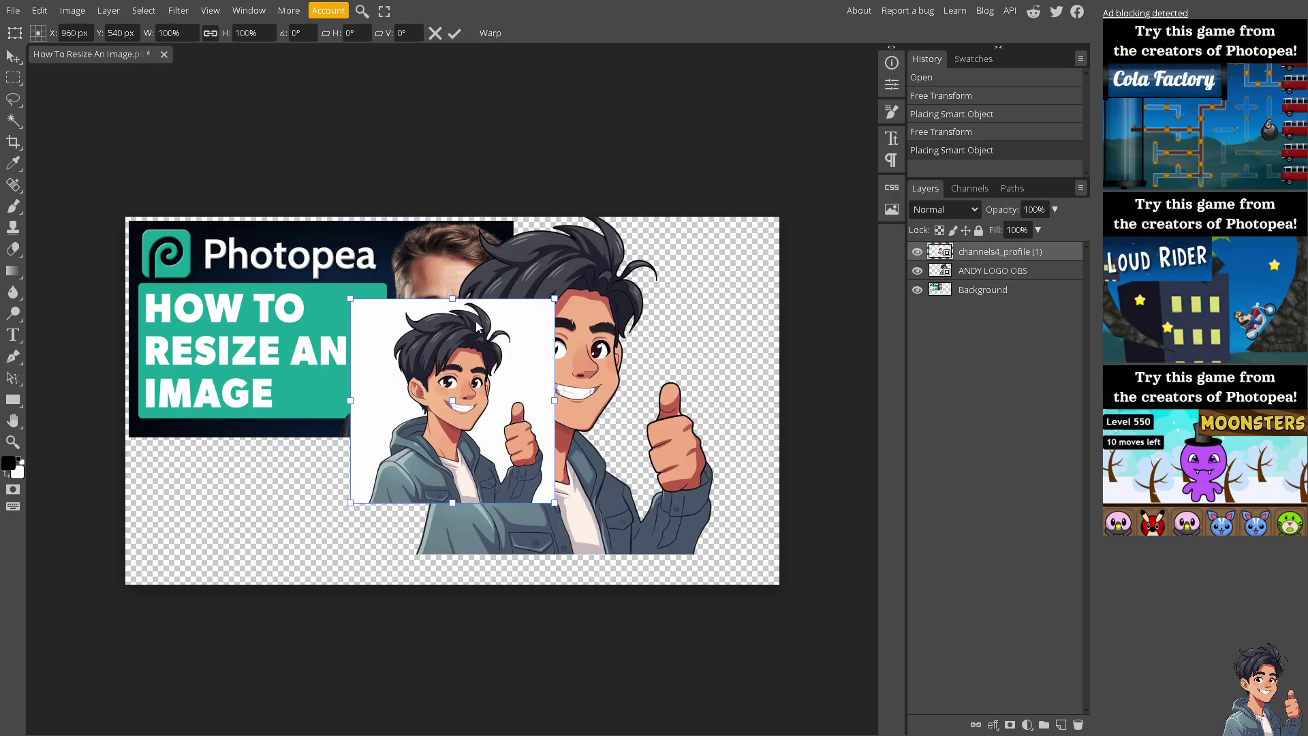
Resize channels4_profile (1) to about 65% at upper right, then shift ANDY LOGO OBS left.
left_click_drag(554, 300, 730, 286)
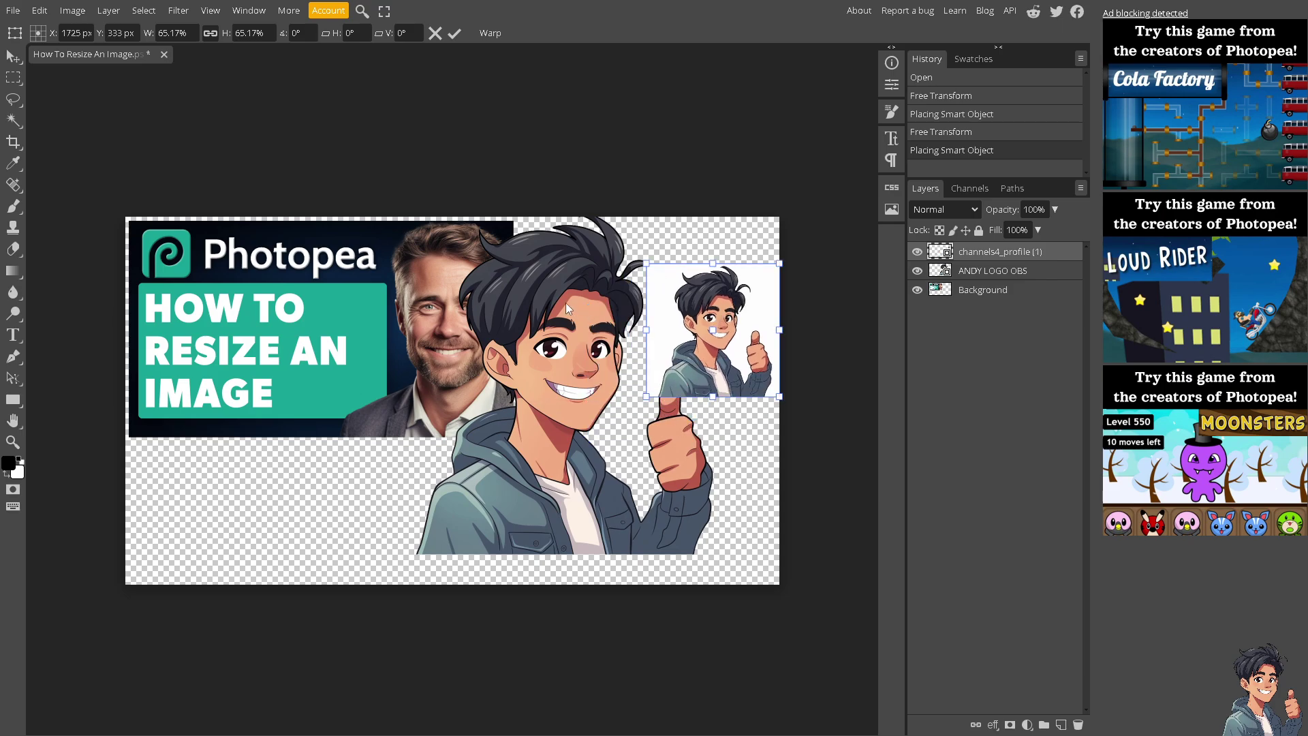
left_click(1016, 271)
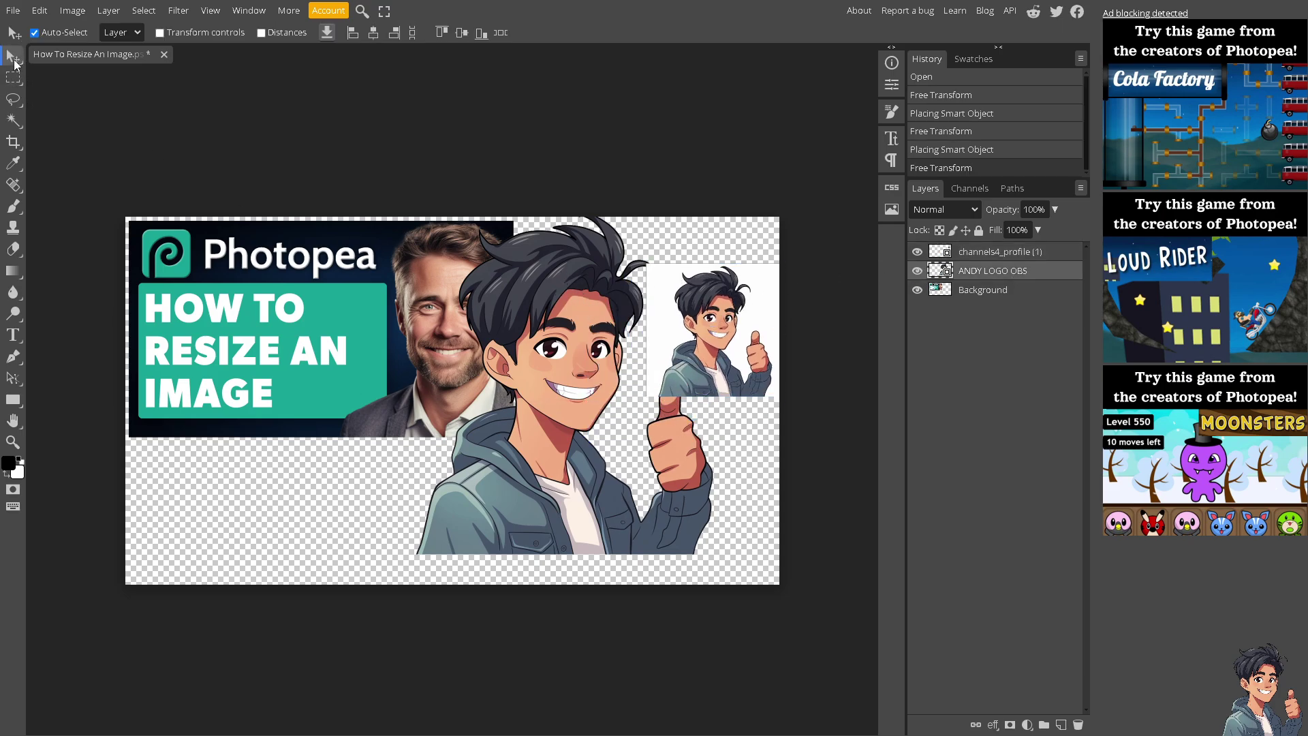
left_click_drag(546, 281, 429, 256)
Scale ANDY LOGO OBS to about 109% on the right and move channels4_profile (1) lower-left.
left_click(72, 10)
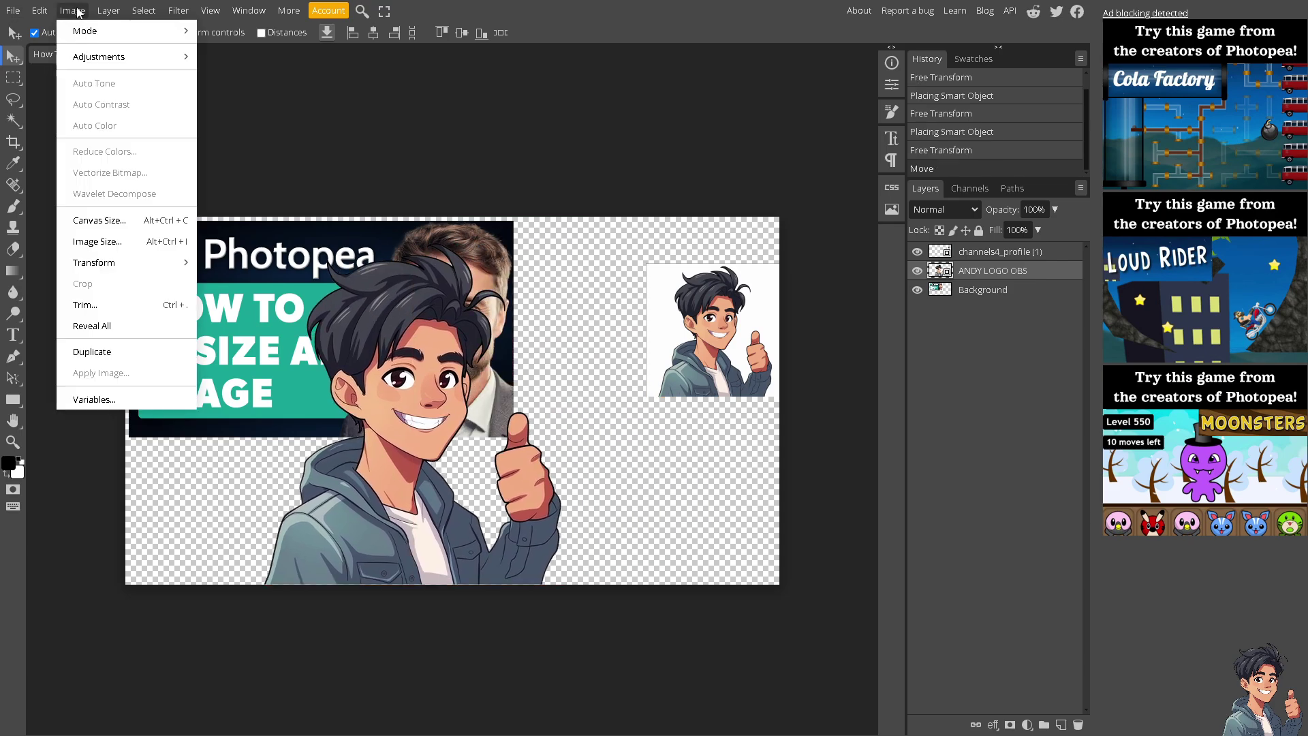
mouse_move(39, 21)
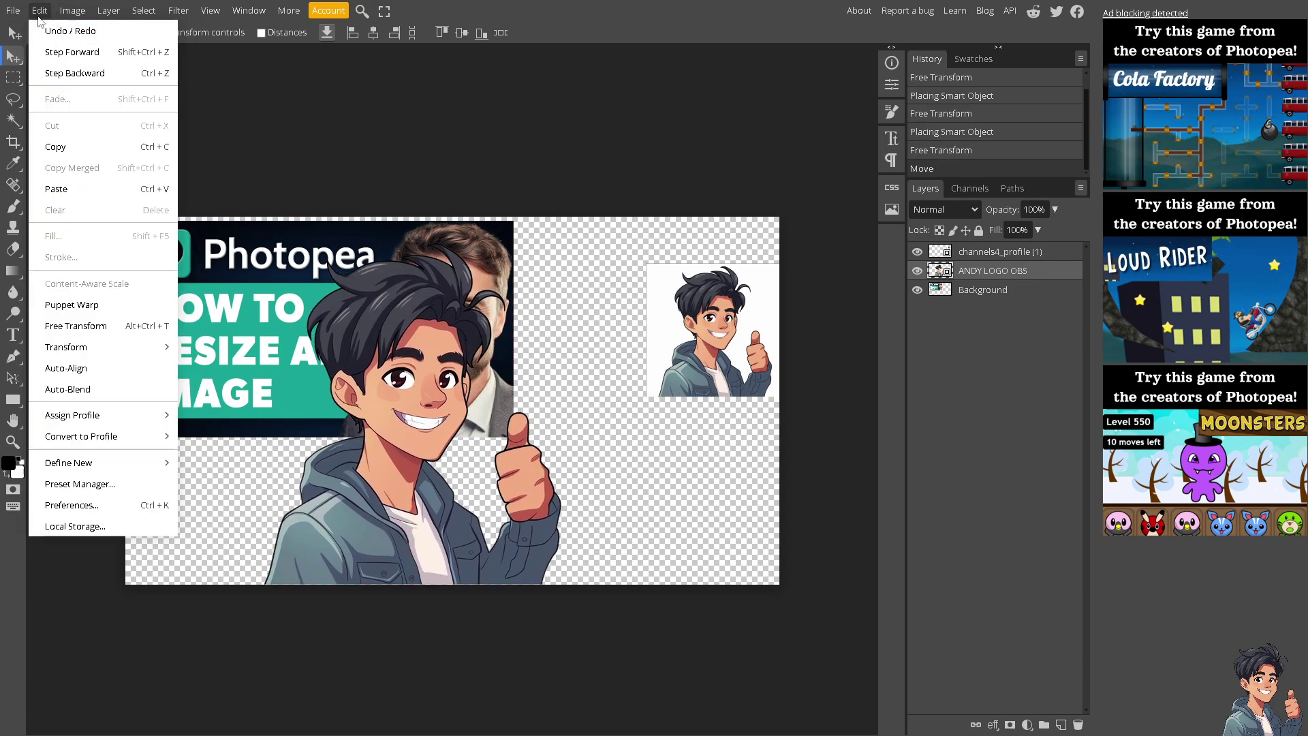
left_click(89, 326)
left_click_drag(581, 235, 581, 276)
left_click_drag(401, 359, 638, 317)
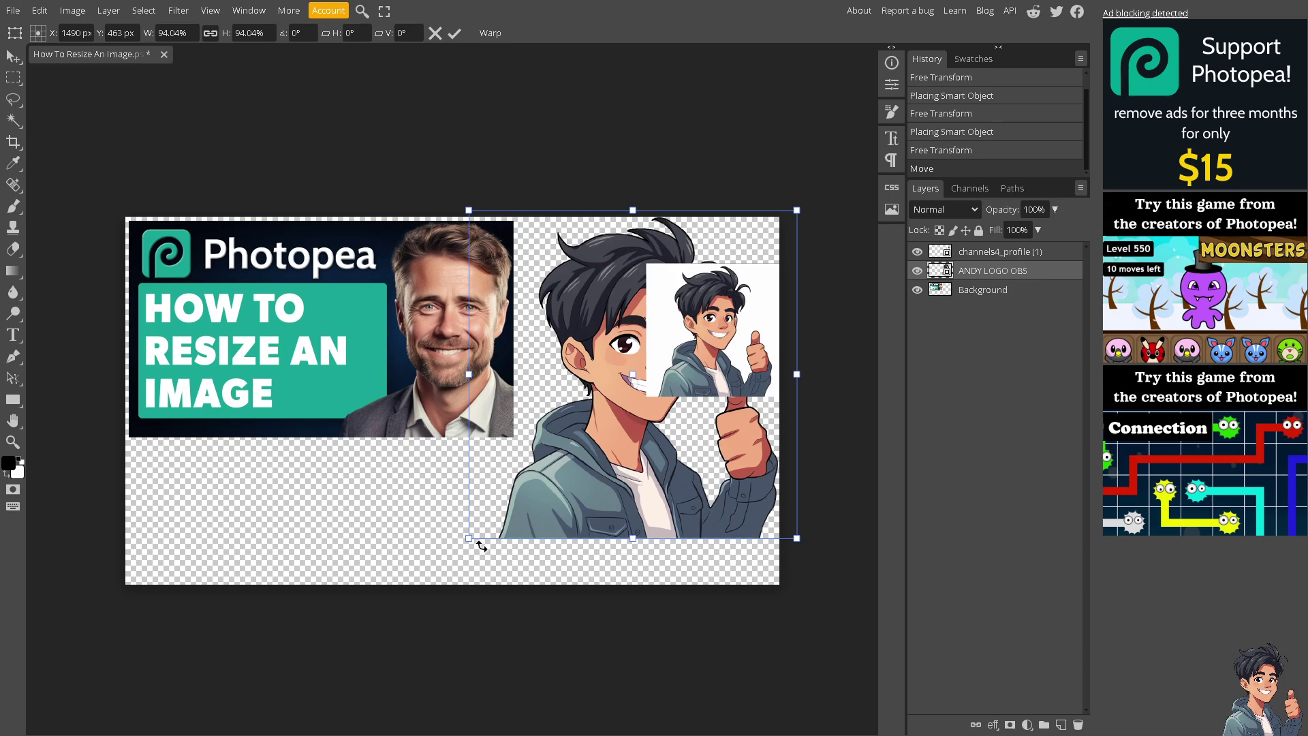
left_click_drag(469, 539, 422, 584)
left_click(991, 258)
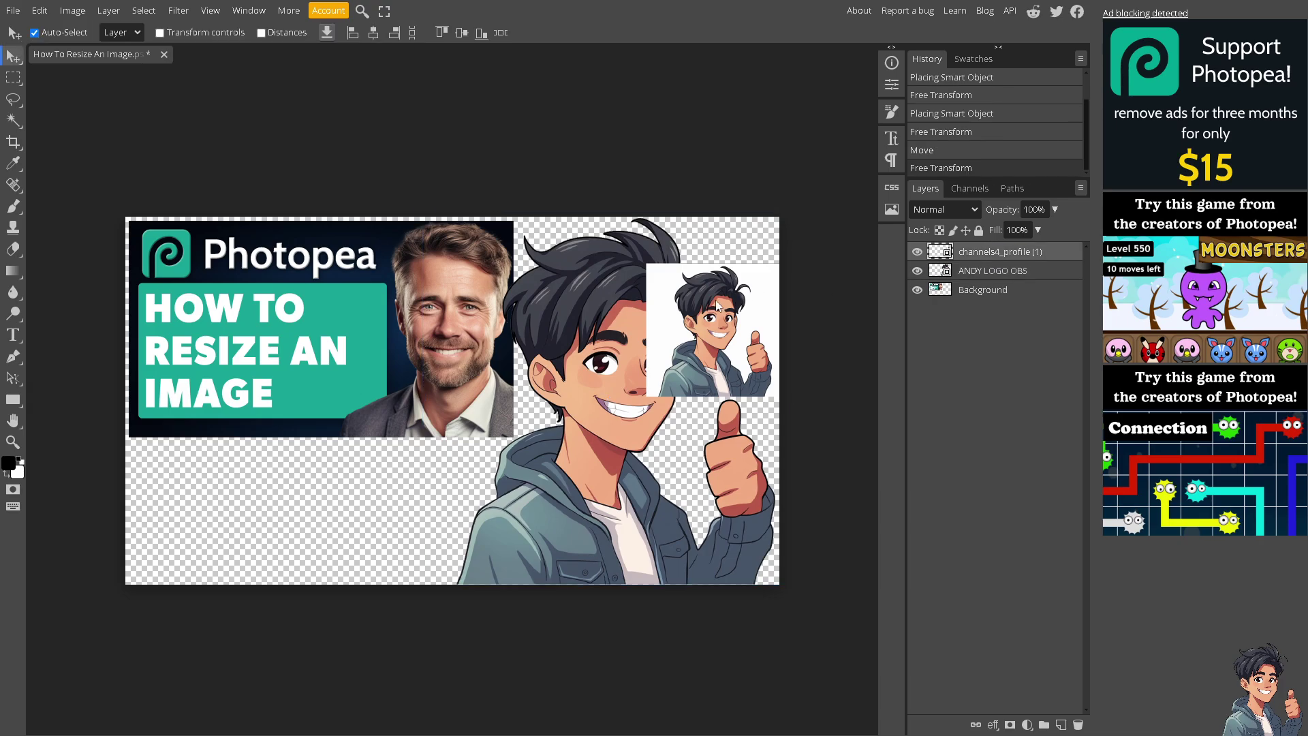
left_click_drag(711, 298, 203, 470)
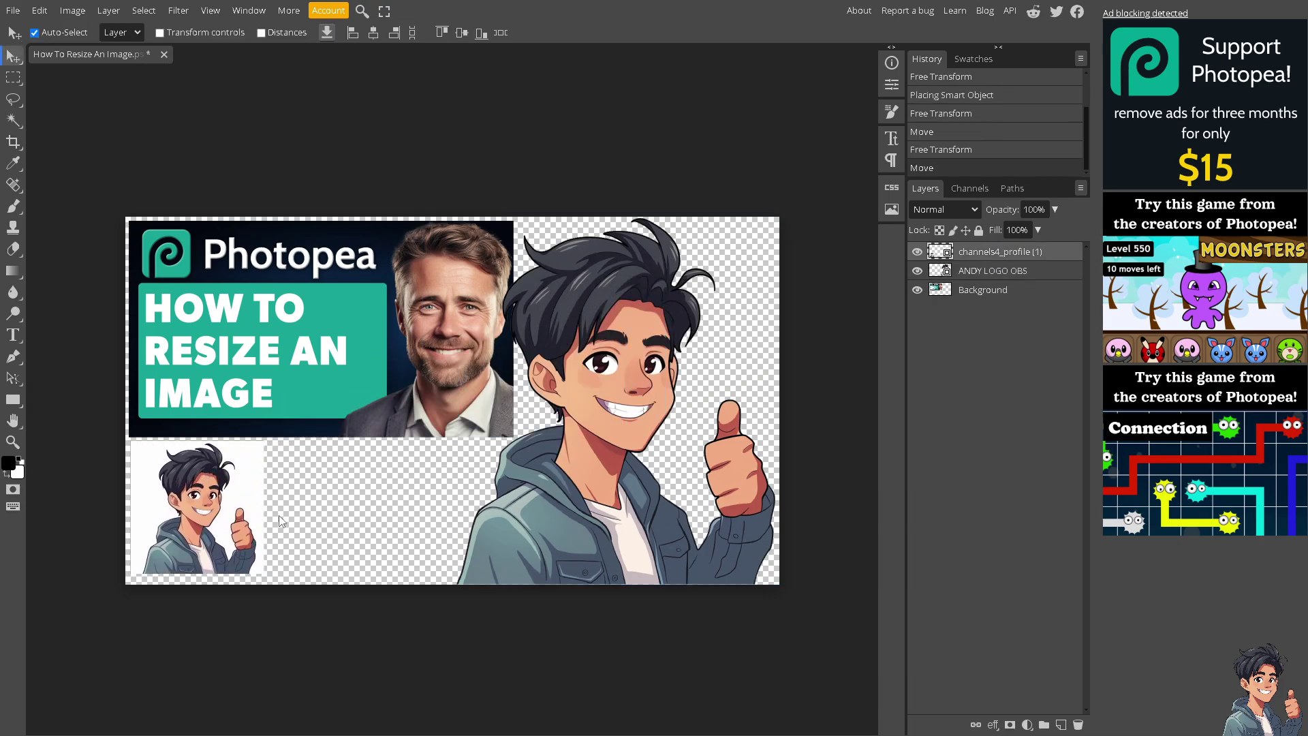
Duplicate the small profile picture and drag the copy right, beside the original at the bottom.
key("ctrl+t")
left_click_drag(265, 575, 268, 581)
key("ctrl+v")
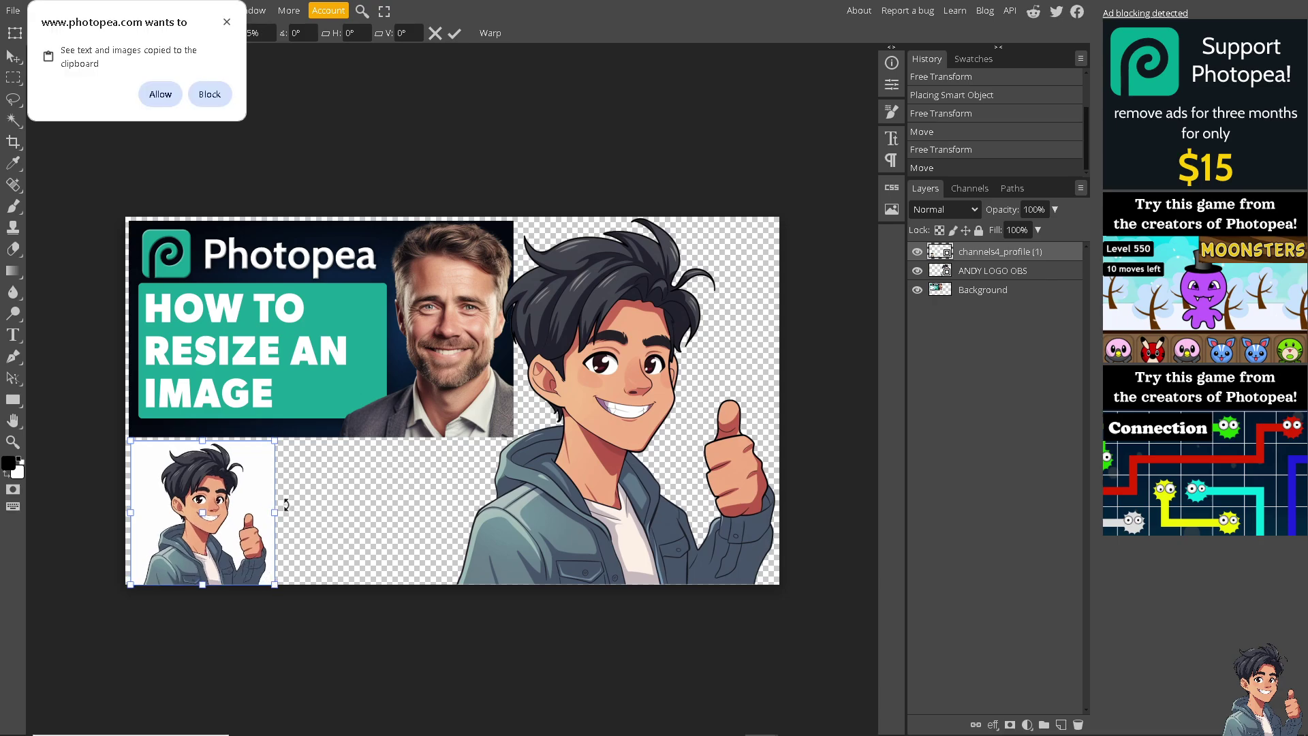
left_click(161, 95)
key("Return")
left_click_drag(233, 496, 380, 497)
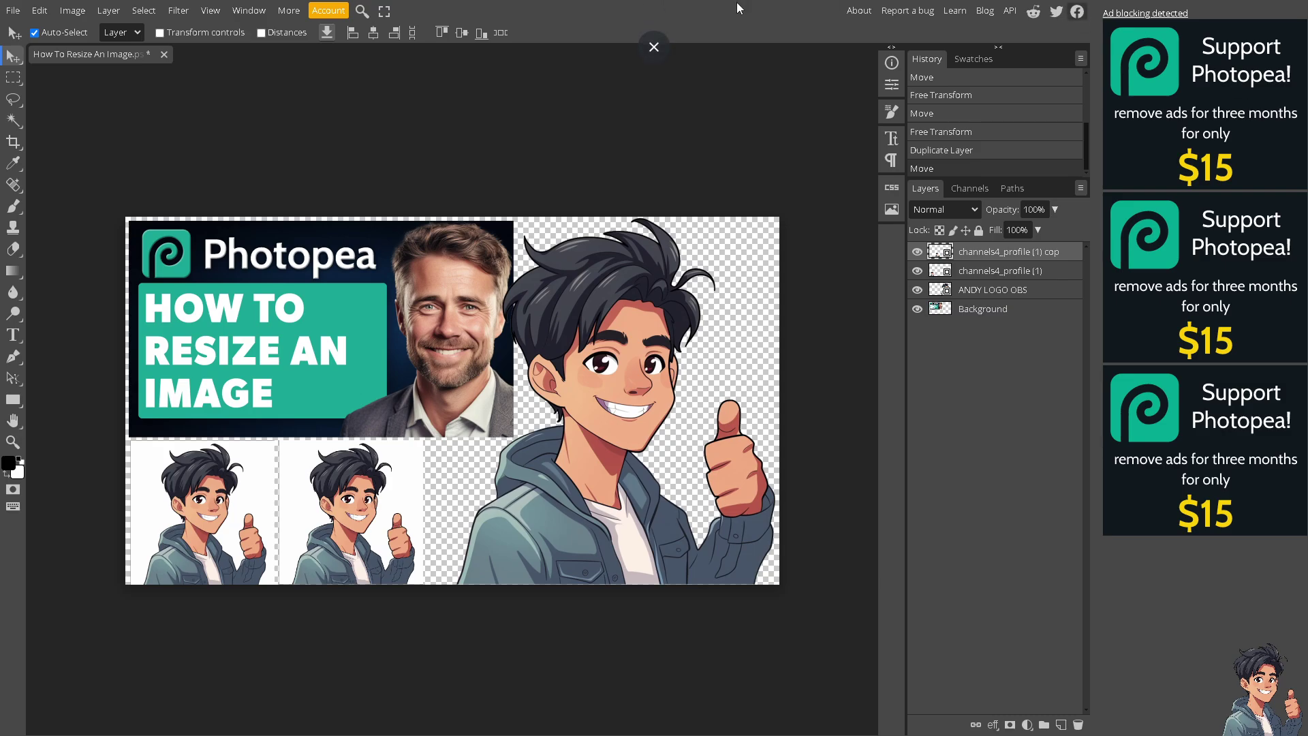
Select all three layers, flatten them into one Background, and duplicate it as Layer 1.
left_click(991, 273, "shift")
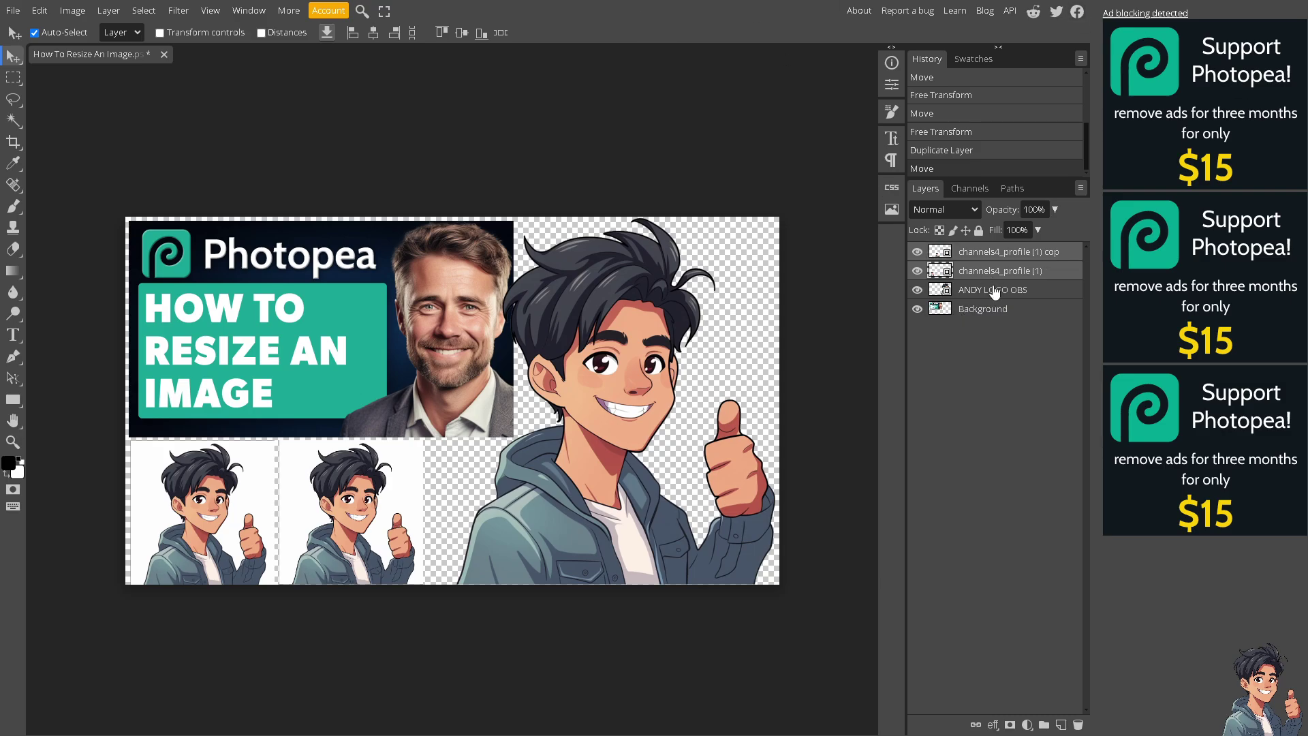
left_click(994, 291, "shift")
left_click(994, 312, "shift")
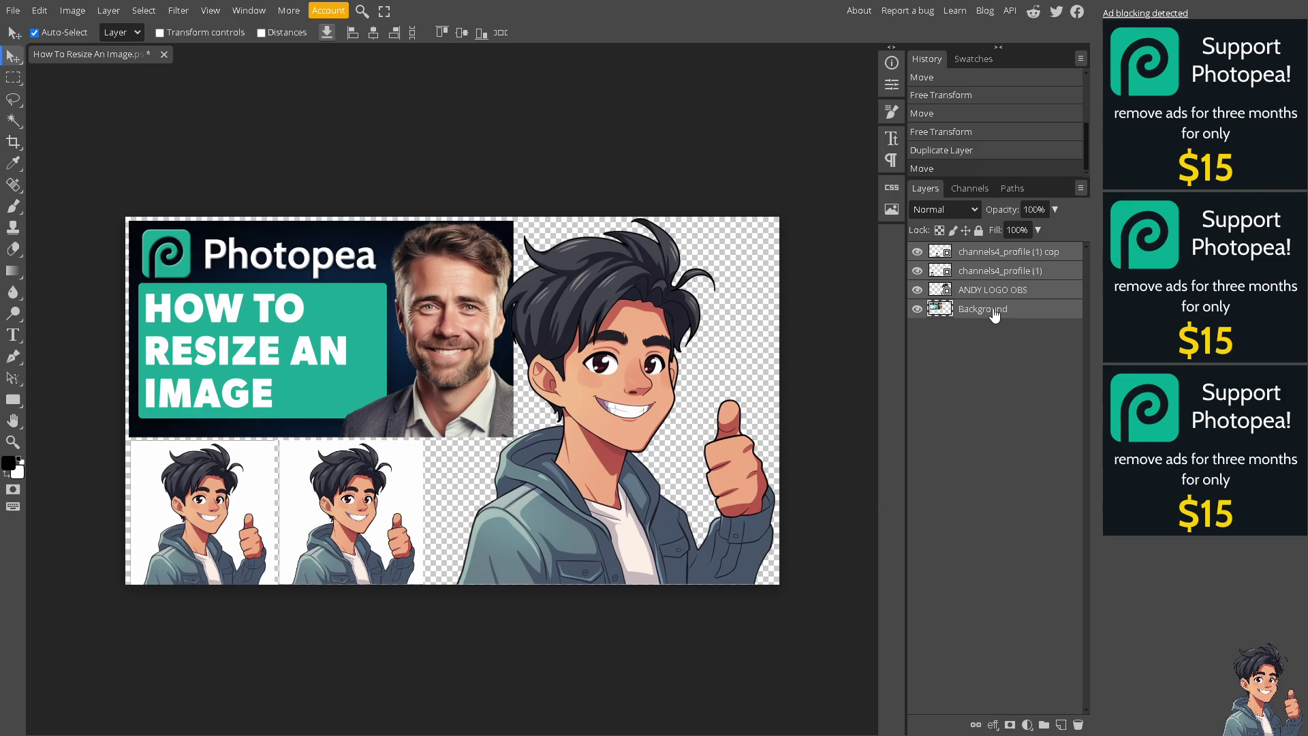
right_click(997, 253)
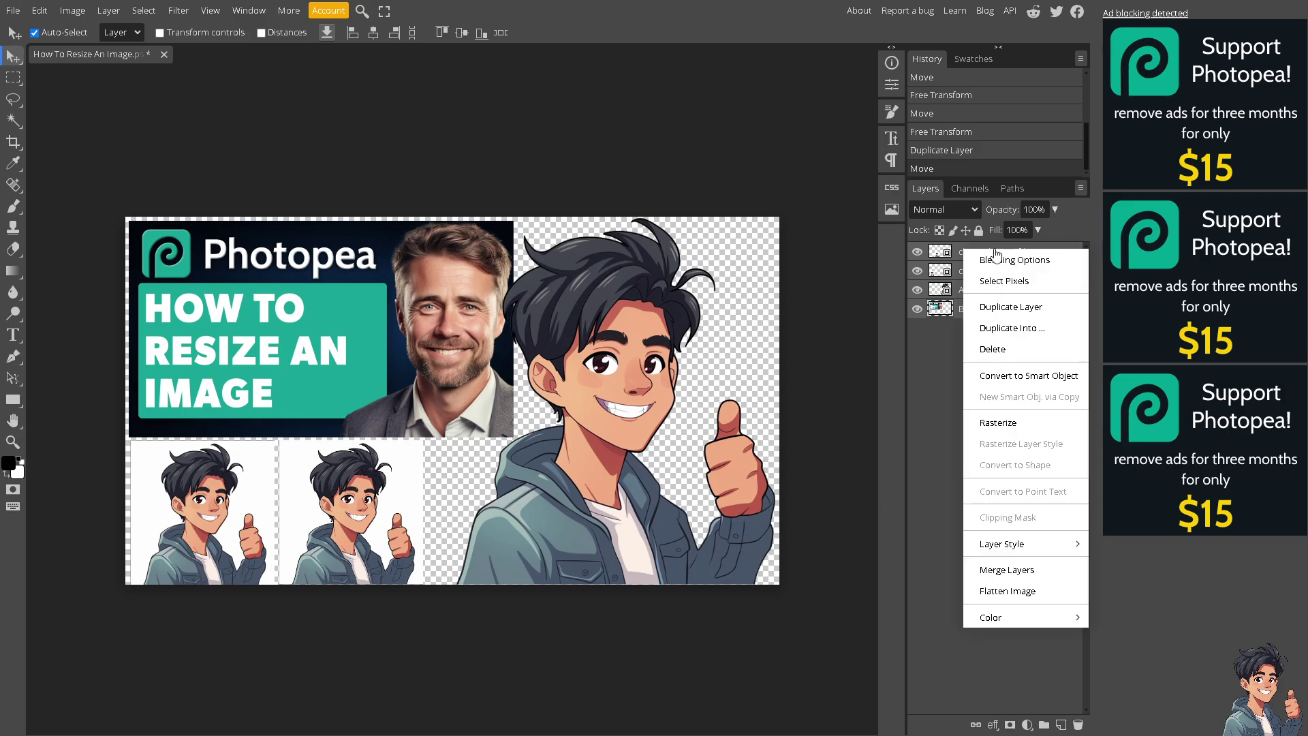
left_click(1019, 592)
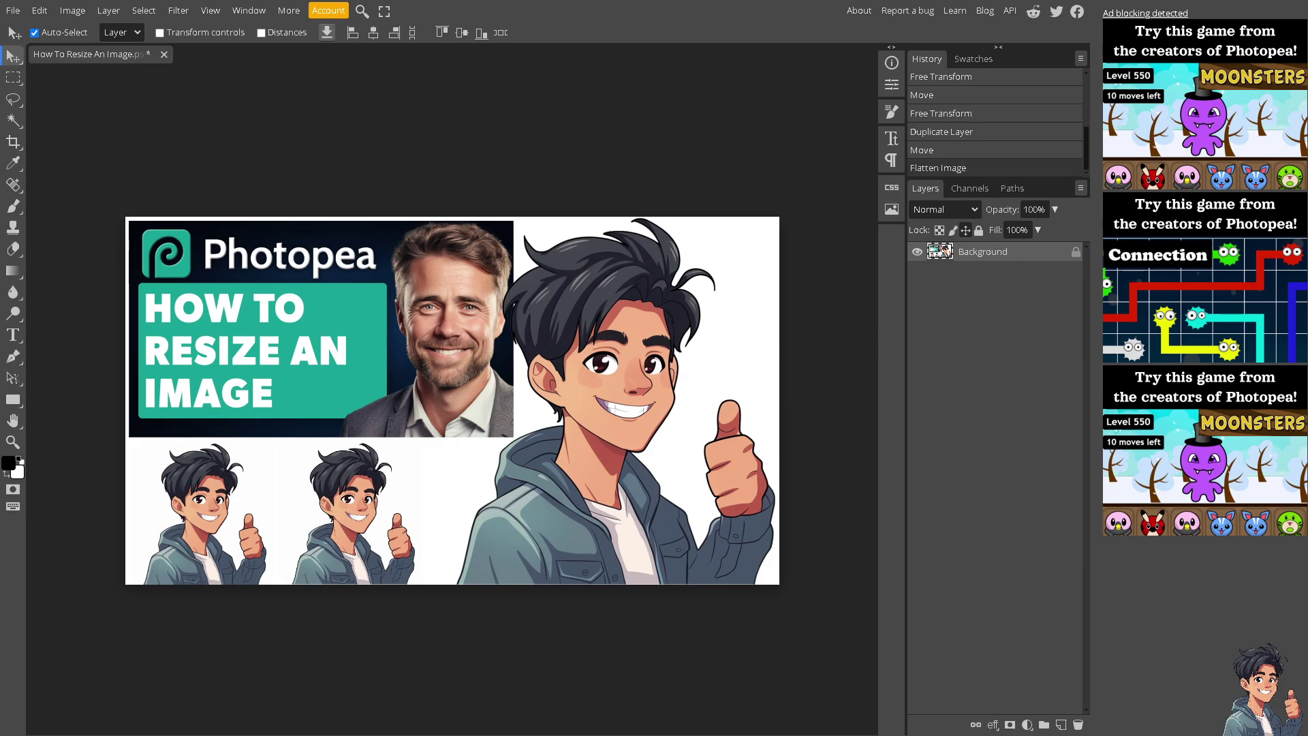
right_click(1003, 253)
left_click(1015, 311)
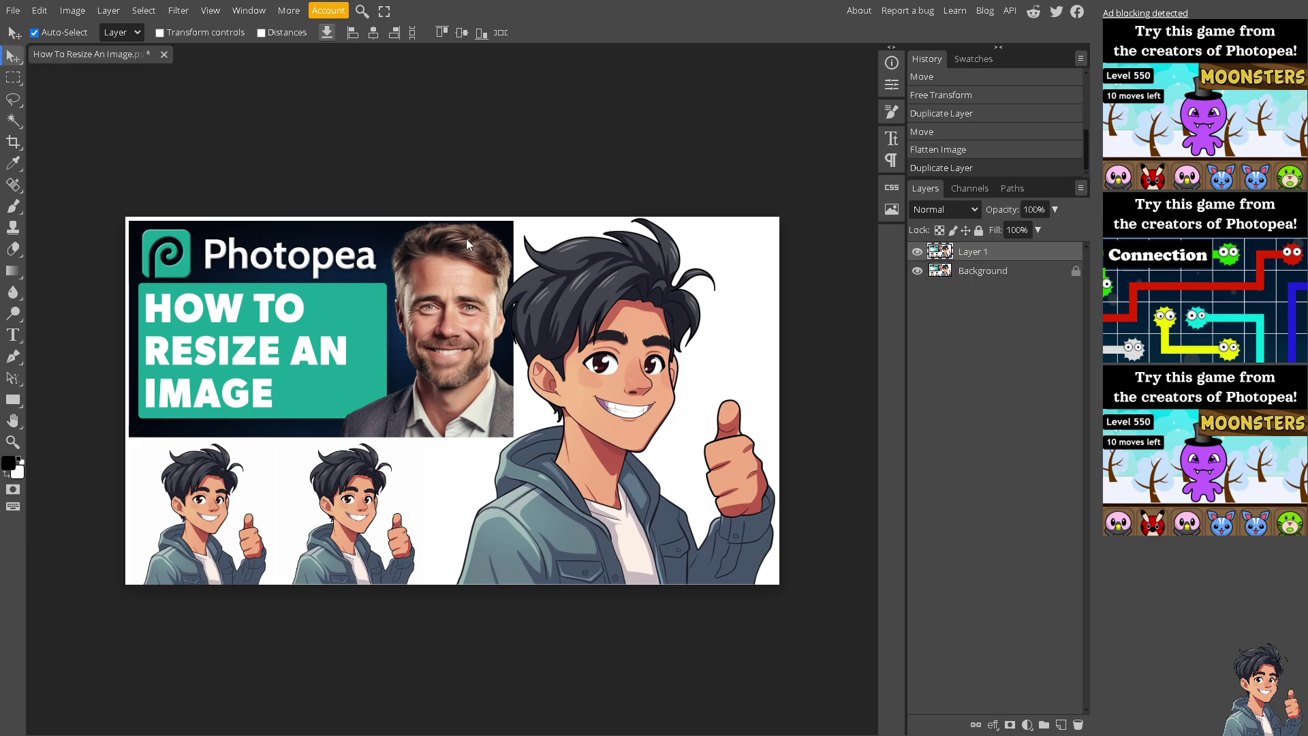
key("ctrl+s")
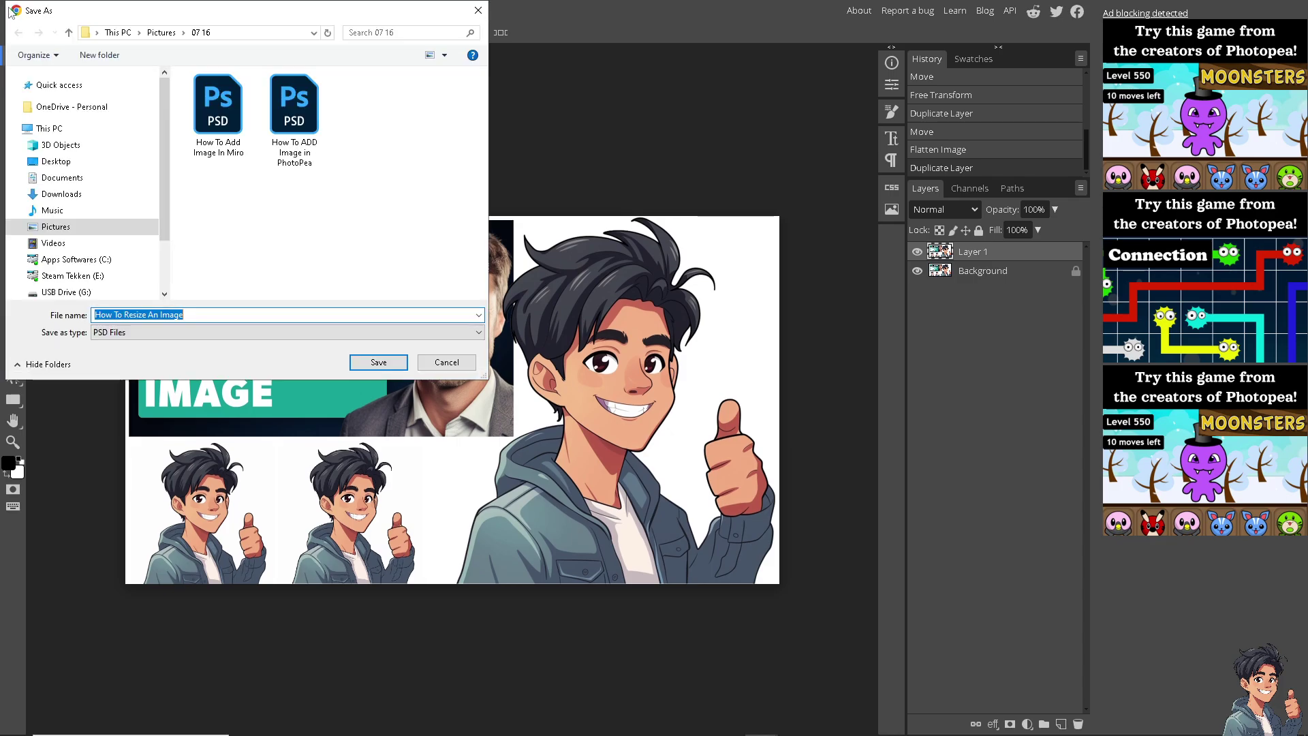
key("Escape")
left_click(13, 10)
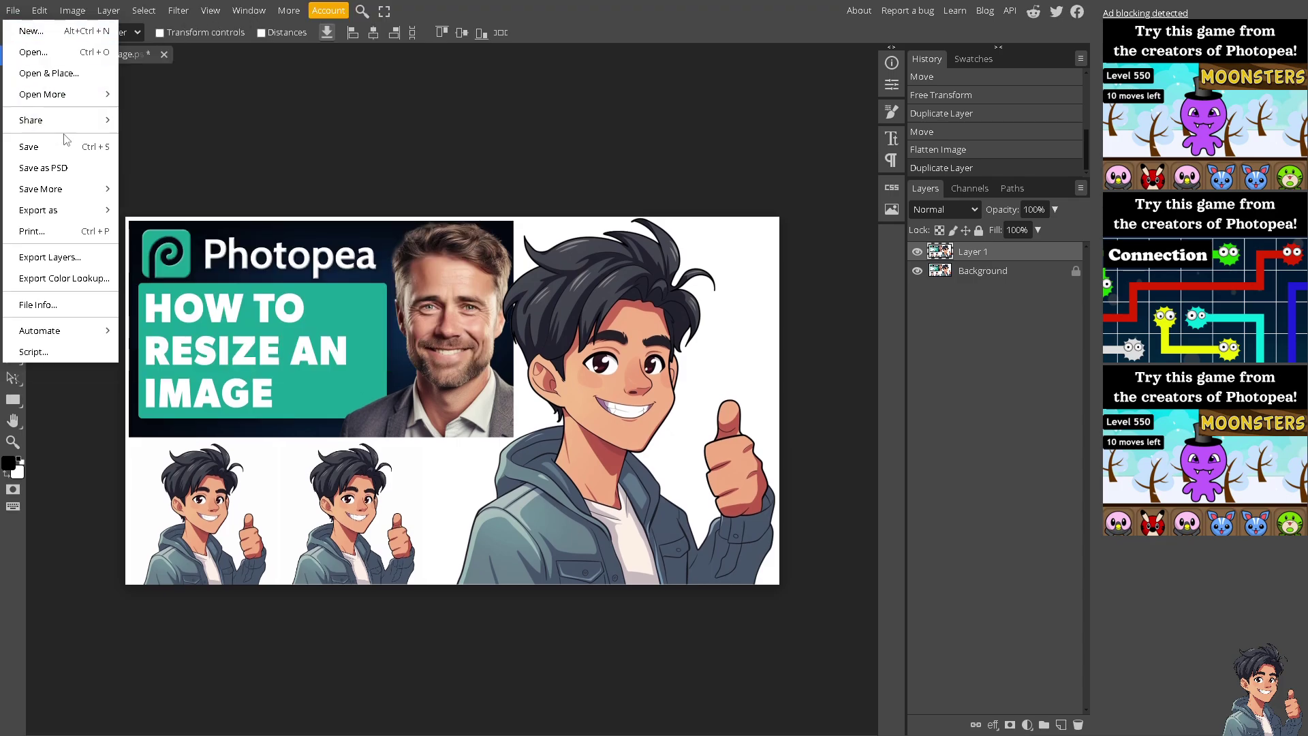
mouse_move(84, 197)
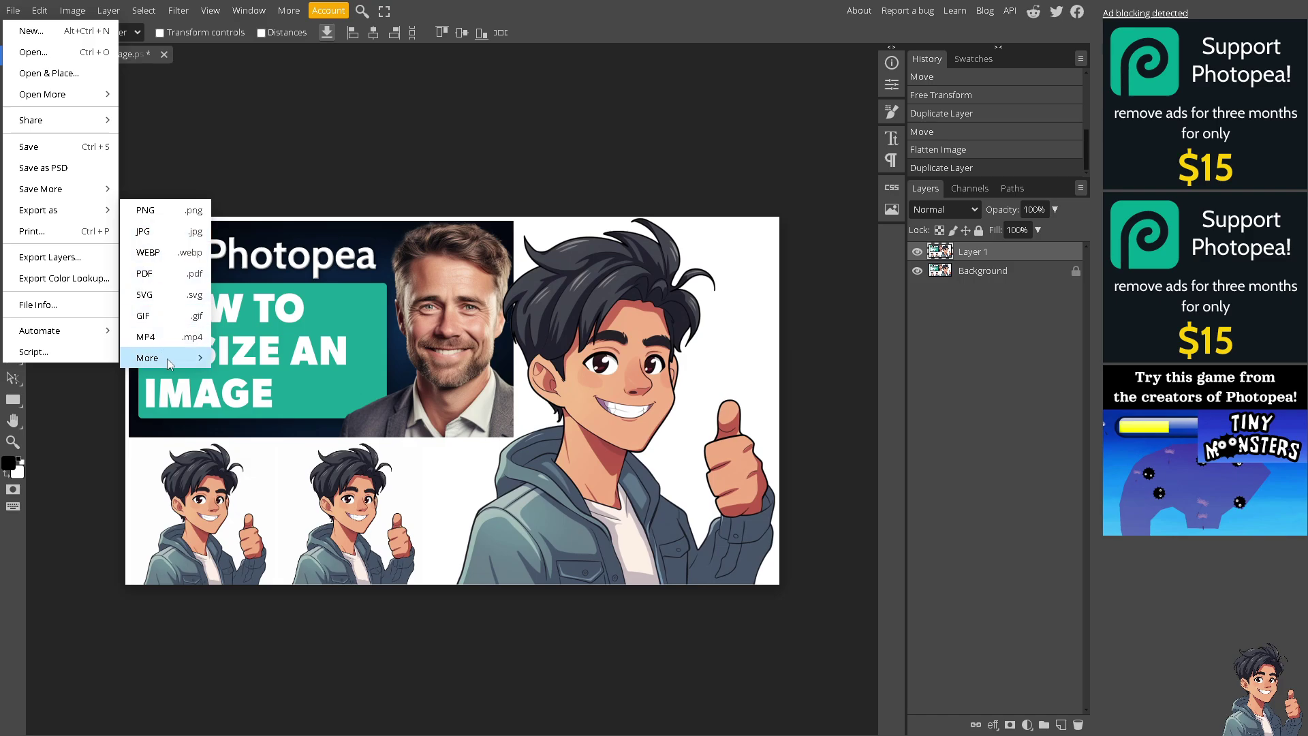
mouse_move(166, 358)
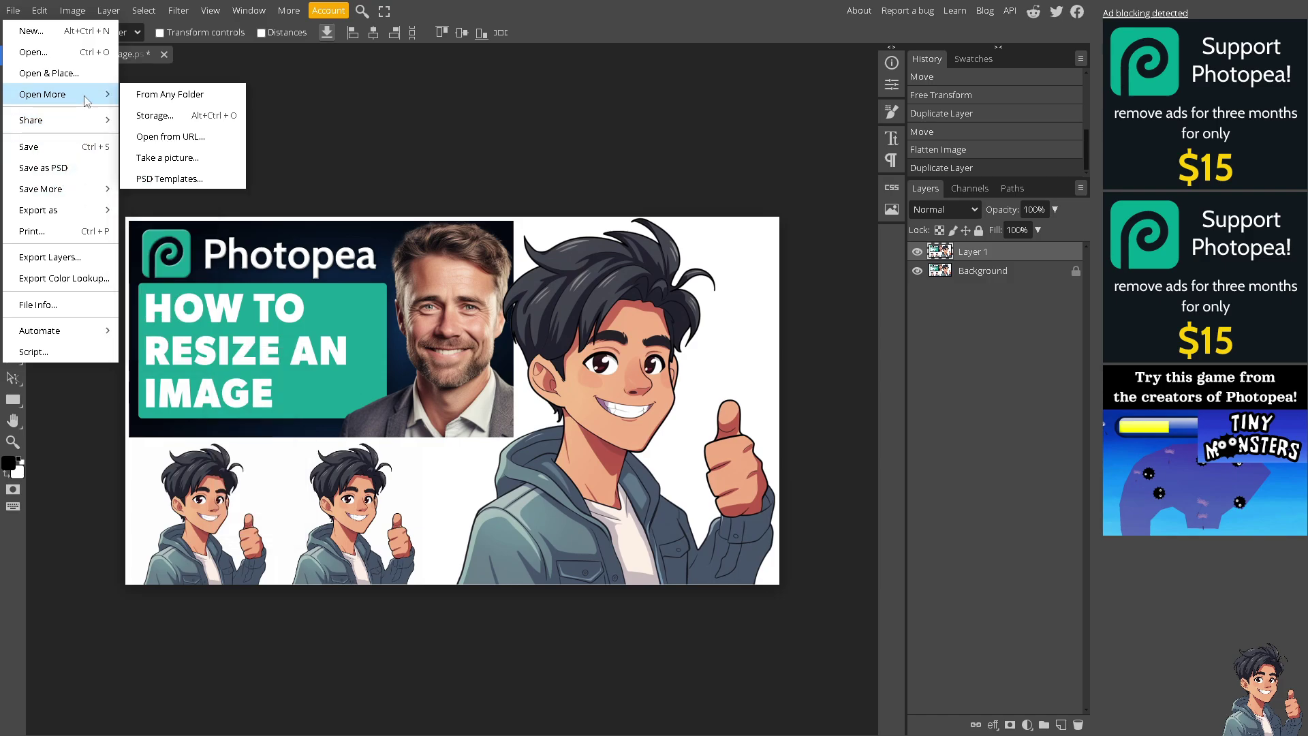
mouse_move(84, 128)
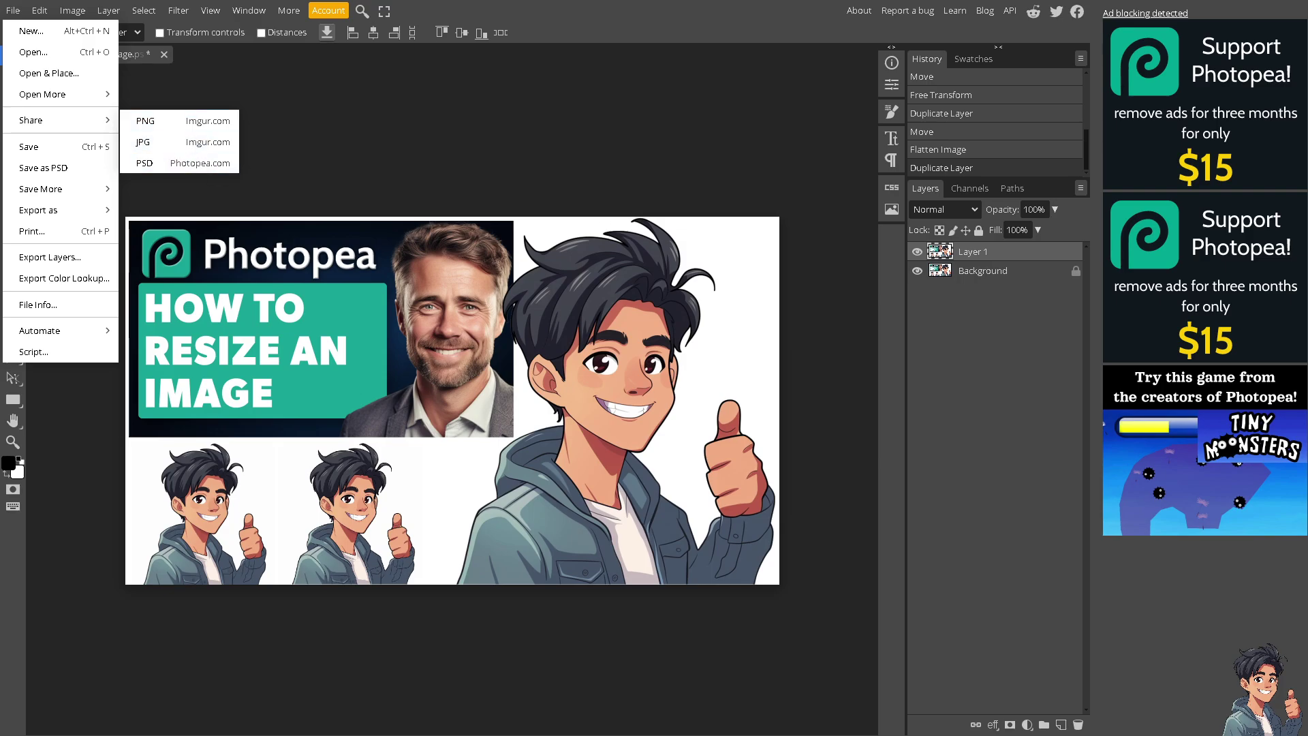
key("Escape")
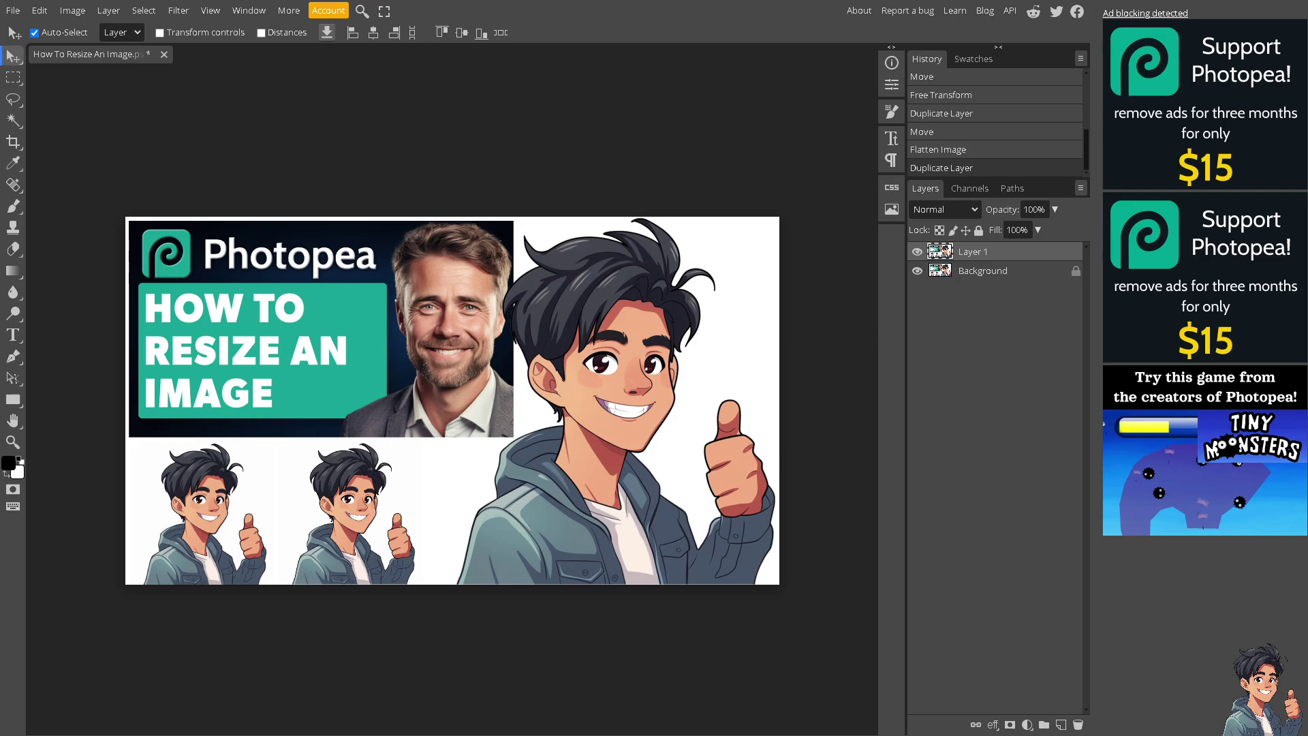
Create a new document from the dark-blue Hello World! template and free-transform its Background layer.
left_click(8, 11)
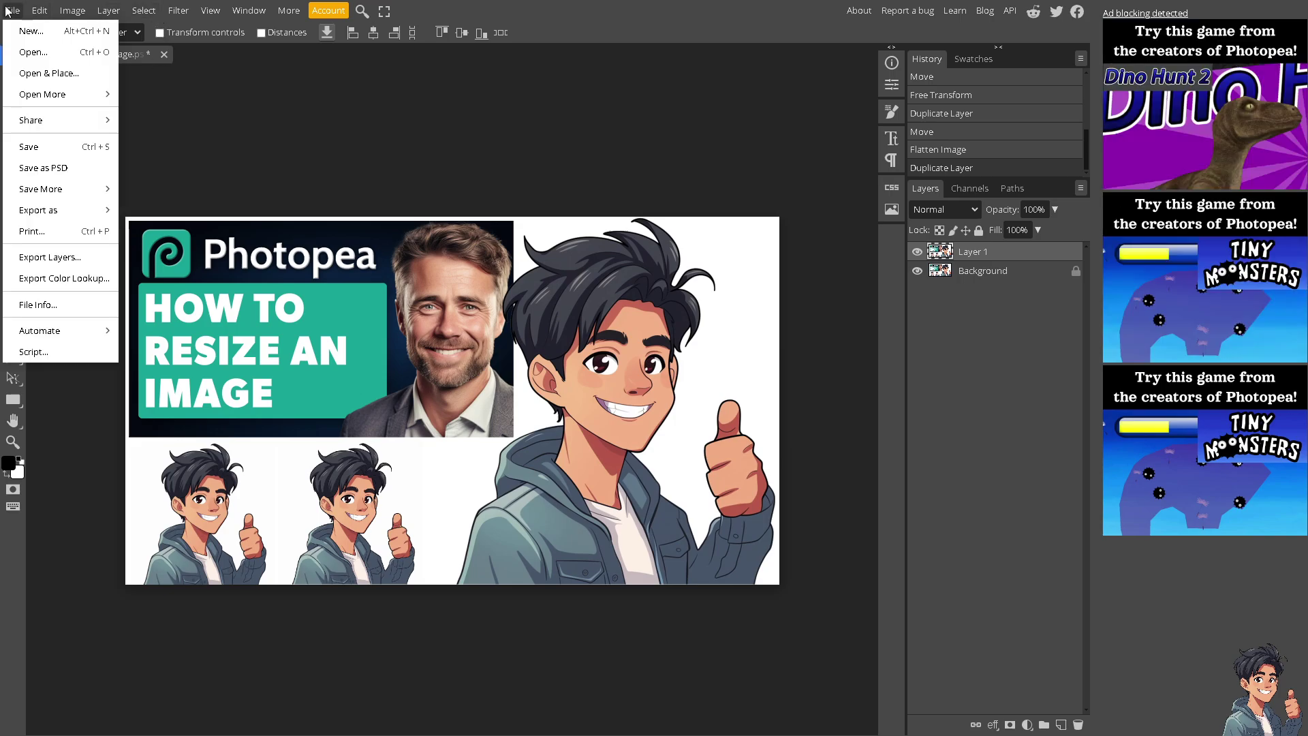
left_click(47, 40)
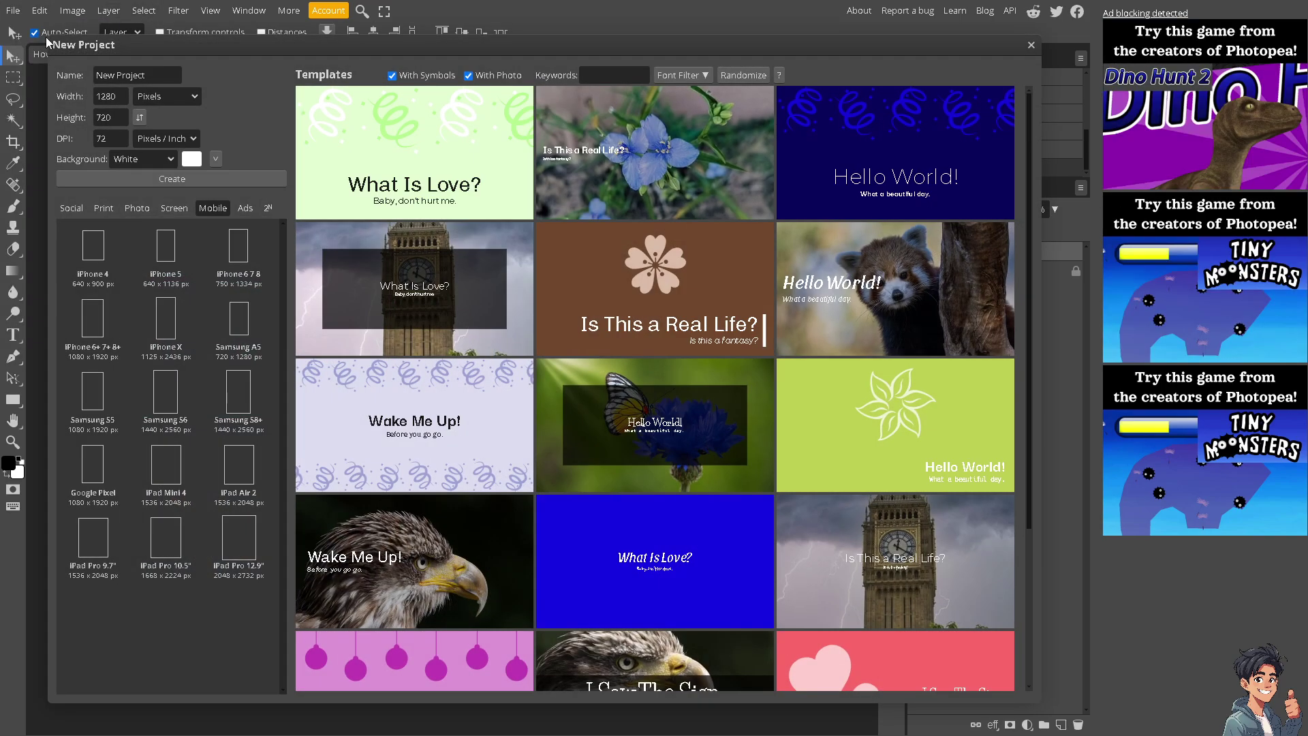
left_click(871, 172)
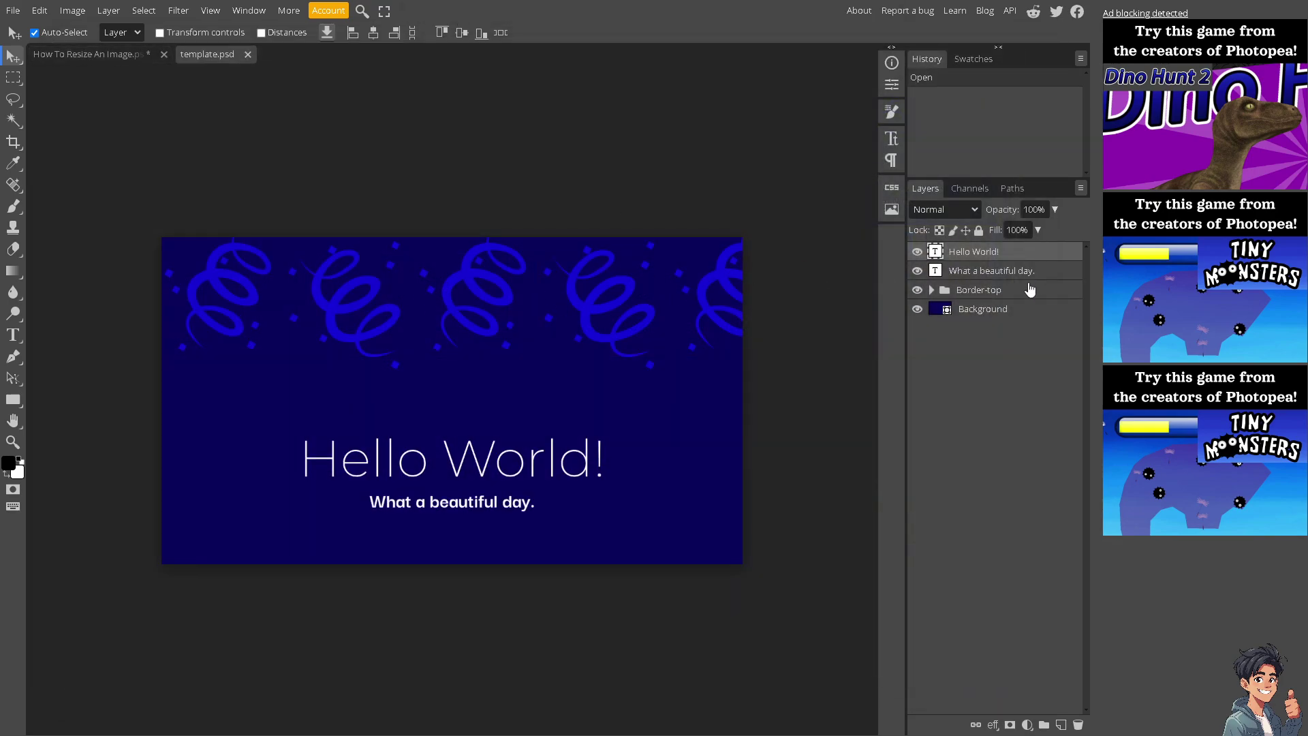
left_click(1010, 310)
key("ctrl+alt+t")
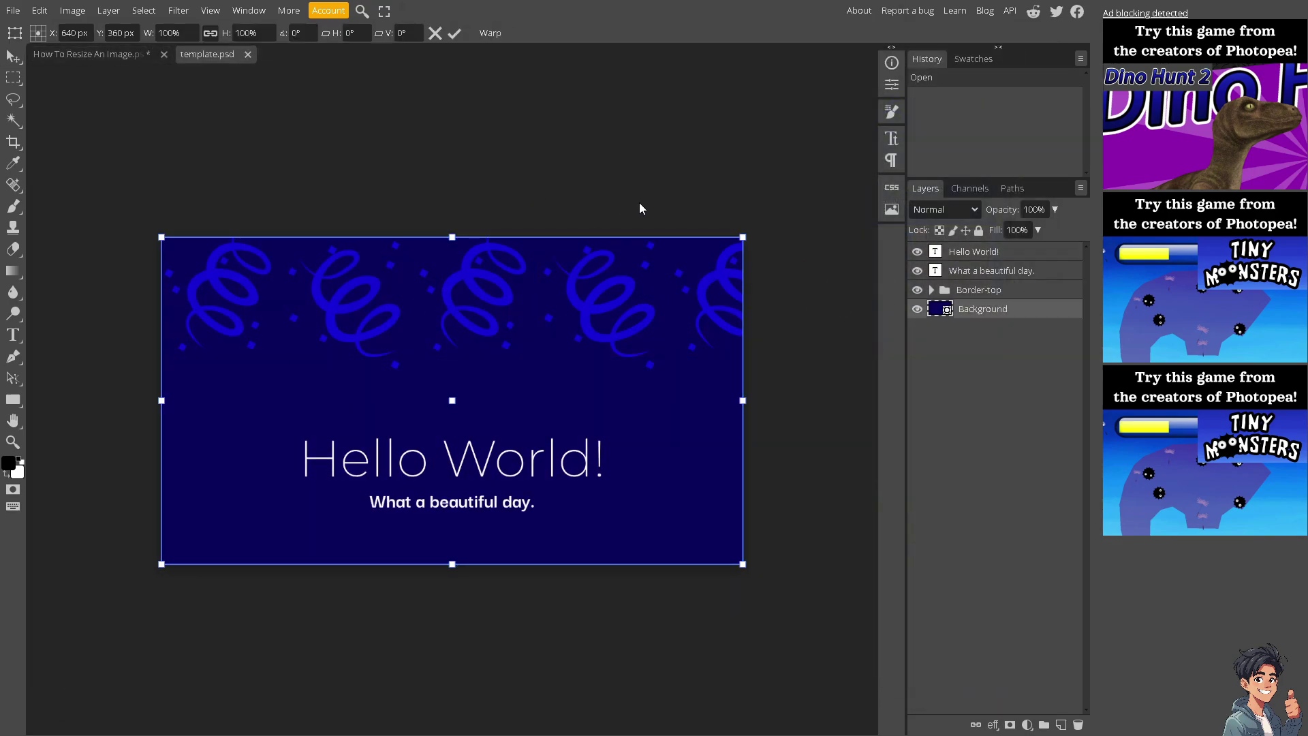